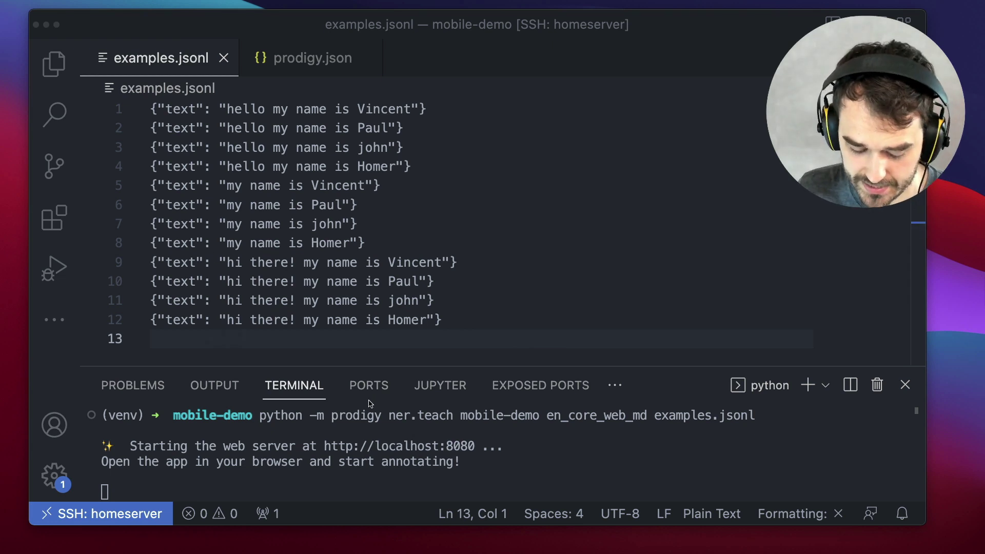
- Highlight several passages of text in the editor and terminal
mouse_move(369, 401)
mouse_down()
mouse_move(483, 434)
mouse_move(471, 432)
mouse_up()
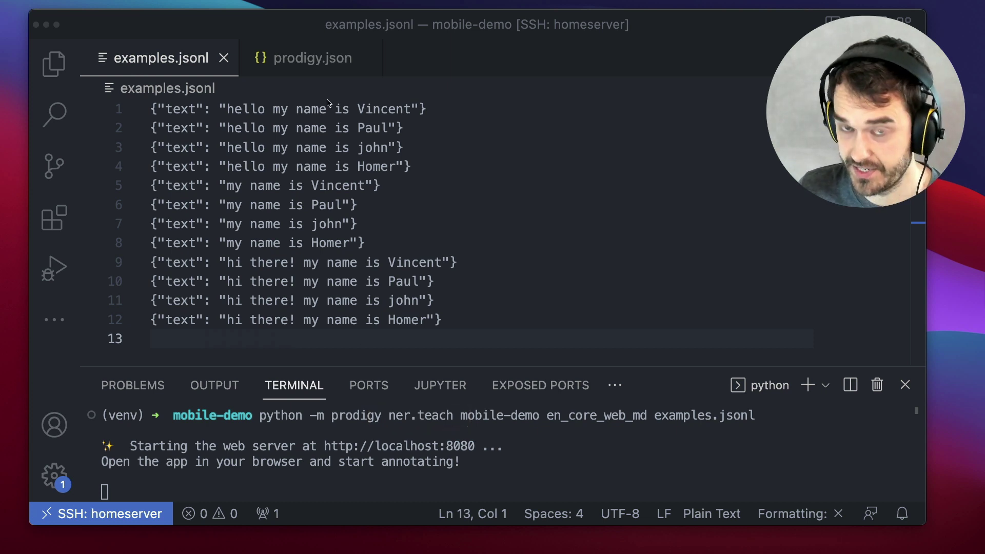
drag(153, 99, 215, 120)
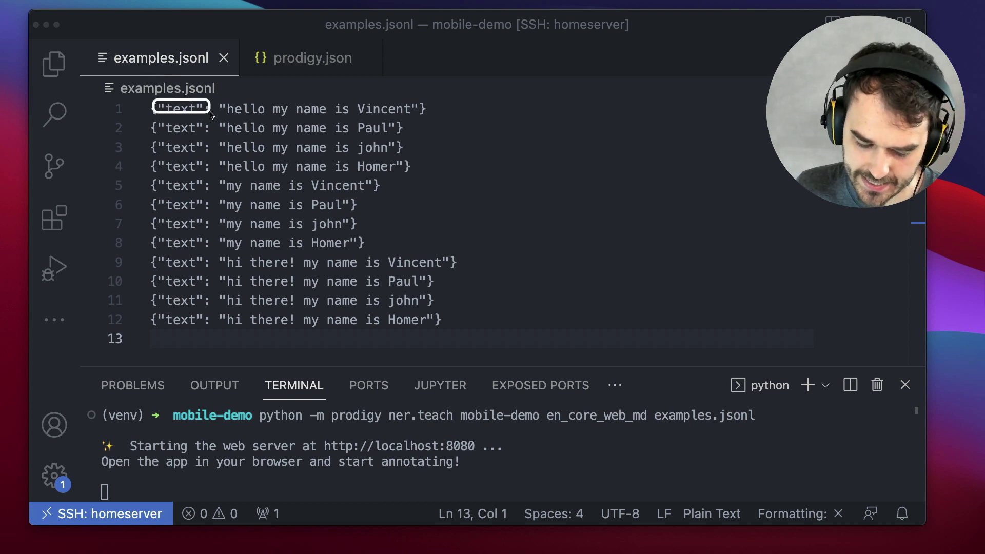
drag(341, 97, 440, 127)
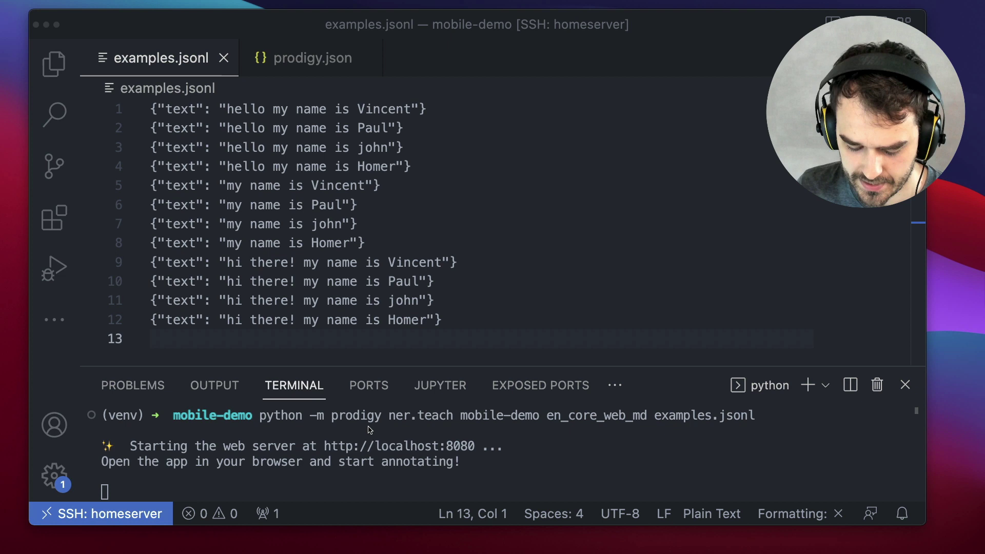
drag(340, 96, 413, 124)
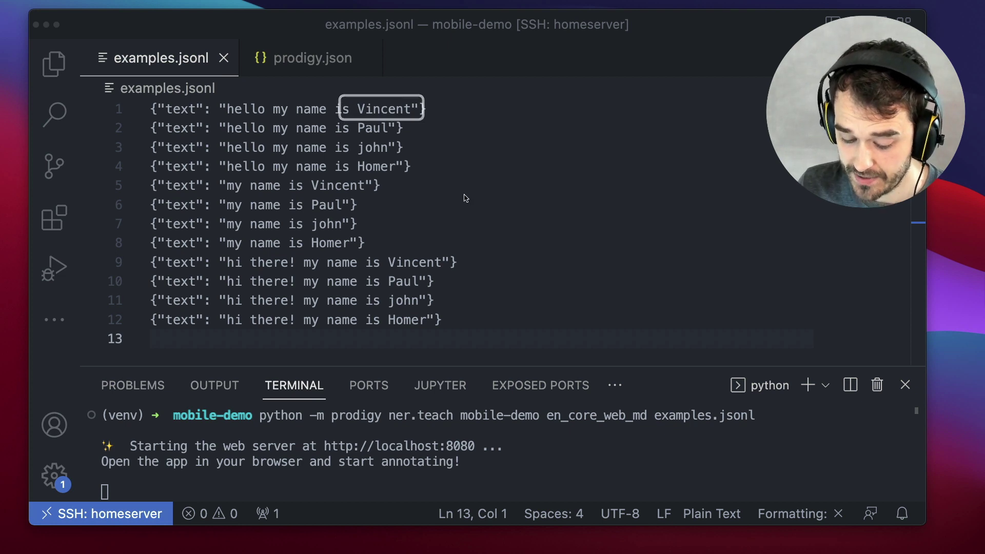
click(532, 400)
drag(588, 419, 667, 434)
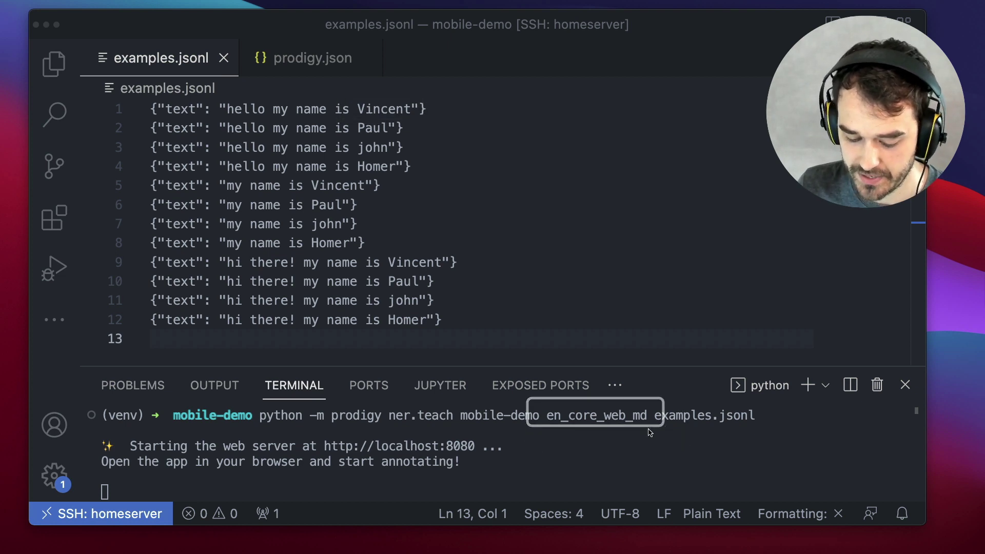
- Review the prodigy.json settings, which set swipe to true
drag(361, 403, 478, 432)
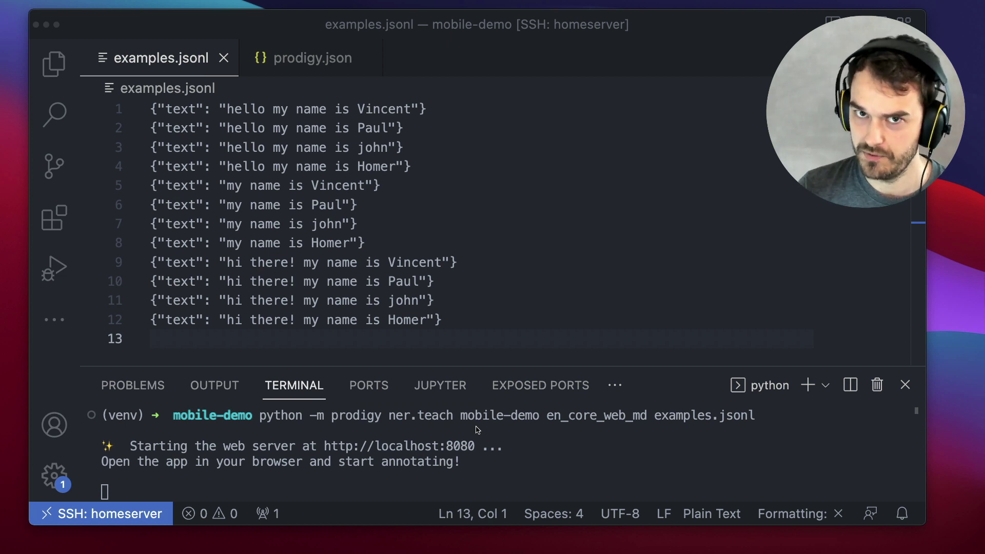
click(248, 352)
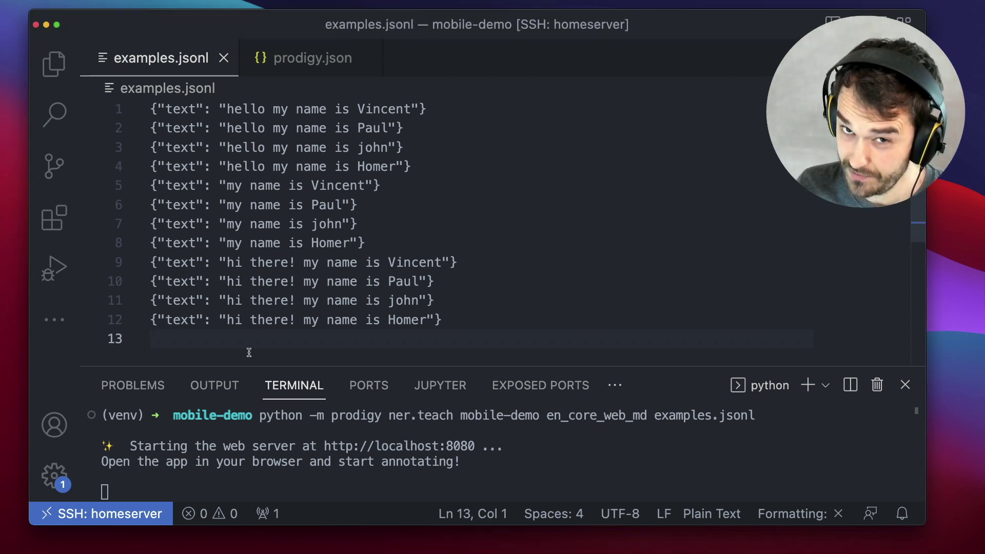
click(303, 63)
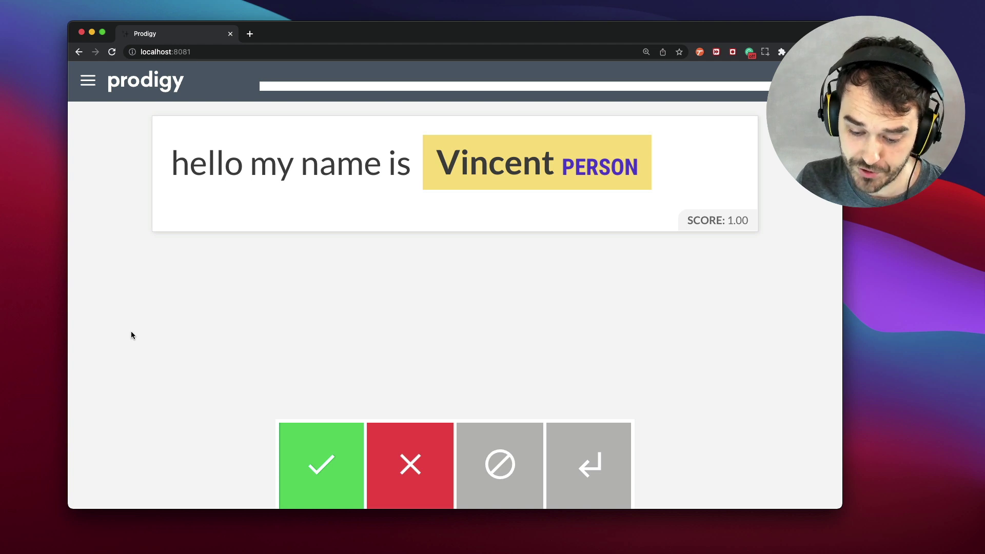
- Emulate an iPhone SE (375×667) in DevTools so the whole Vincent task card fits
right_click(146, 290)
click(172, 470)
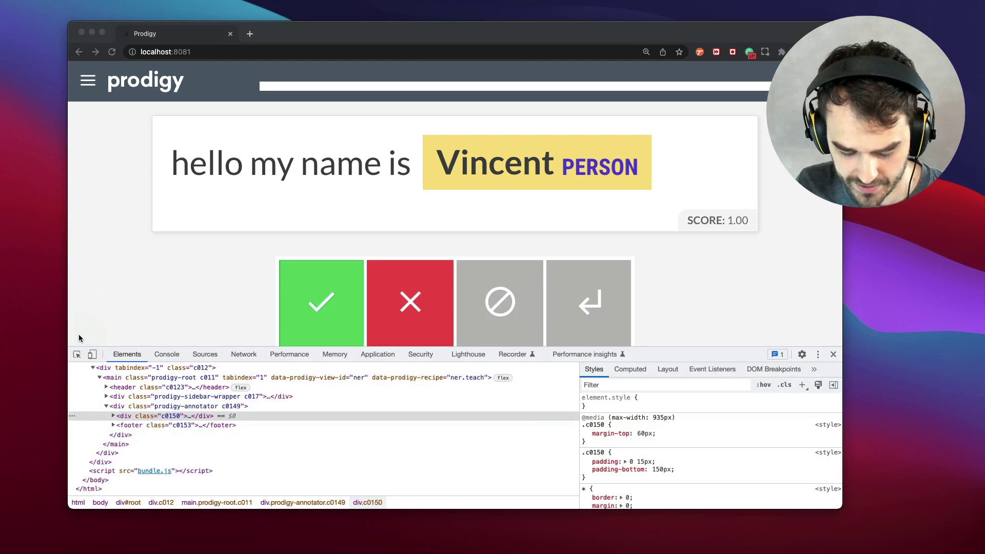
drag(79, 336, 111, 373)
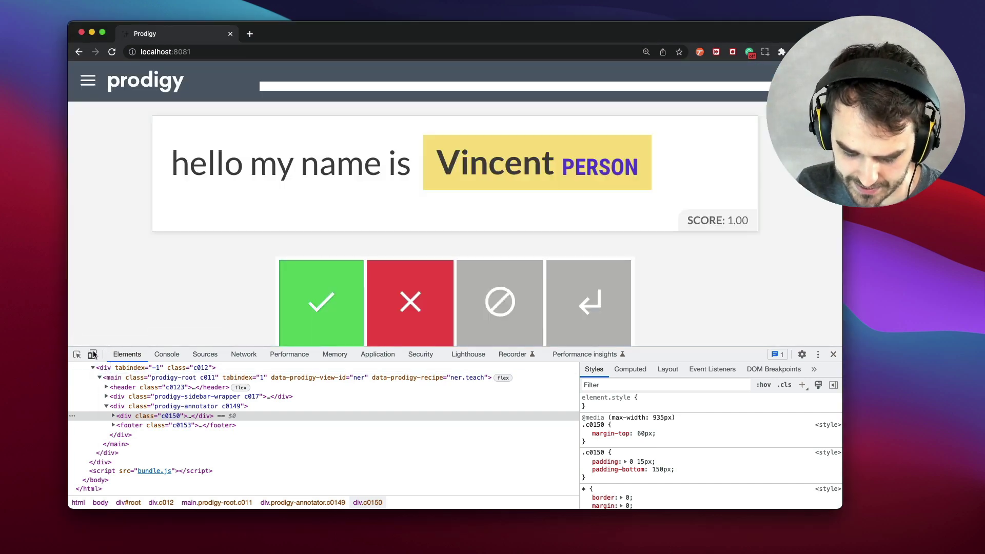
click(93, 355)
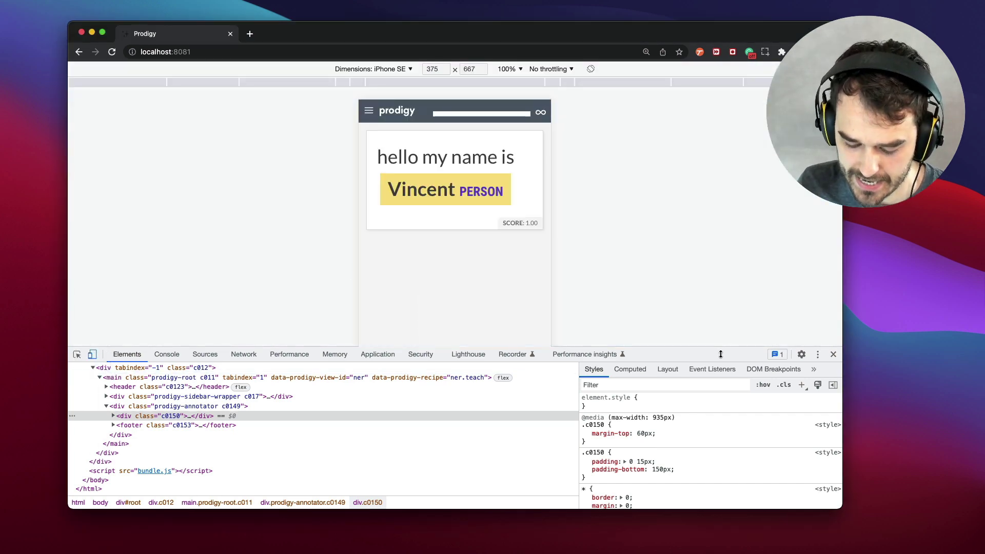
drag(720, 354, 721, 479)
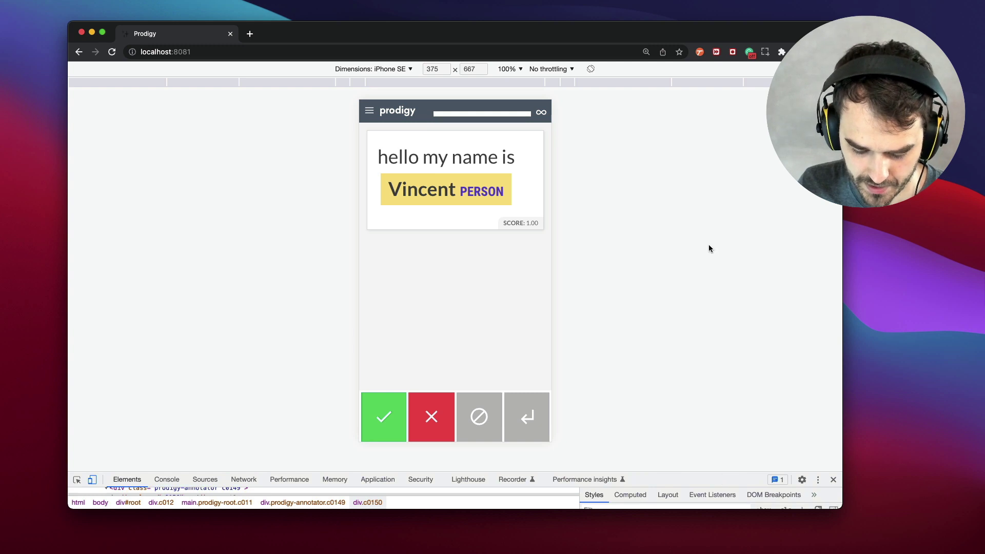
click(412, 69)
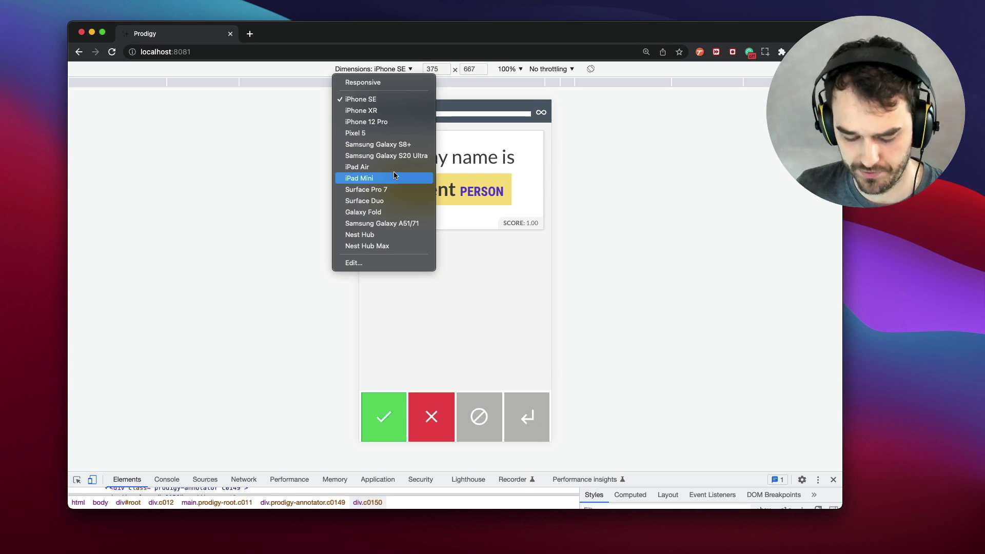
click(244, 194)
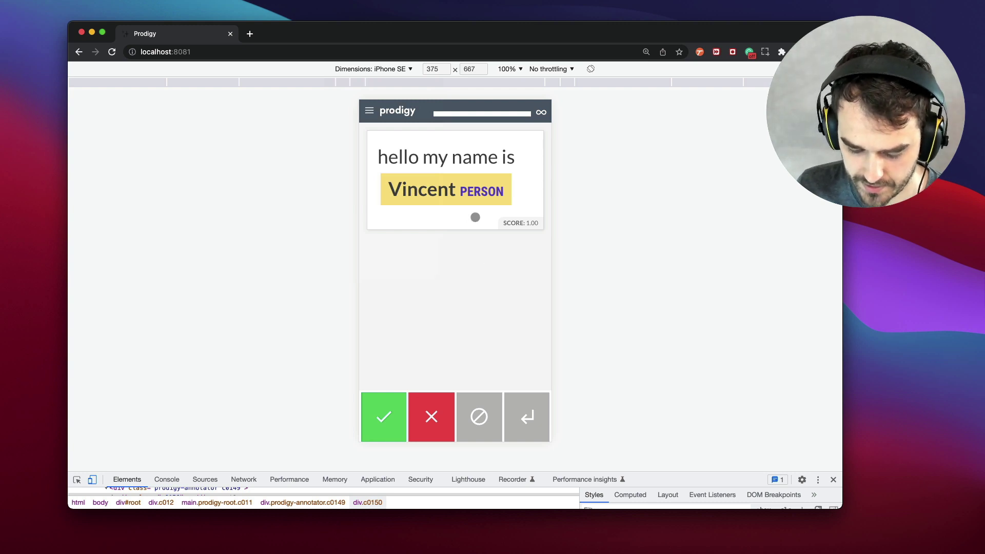
- Accept the three Vincent and Paul PERSON examples and reject the john and Homer sentences
key(a)
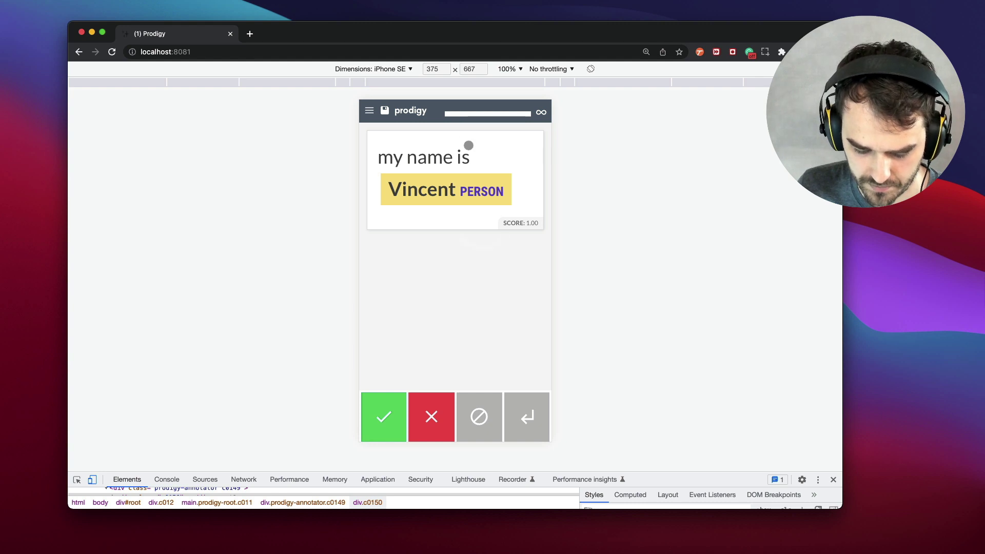
key(a)
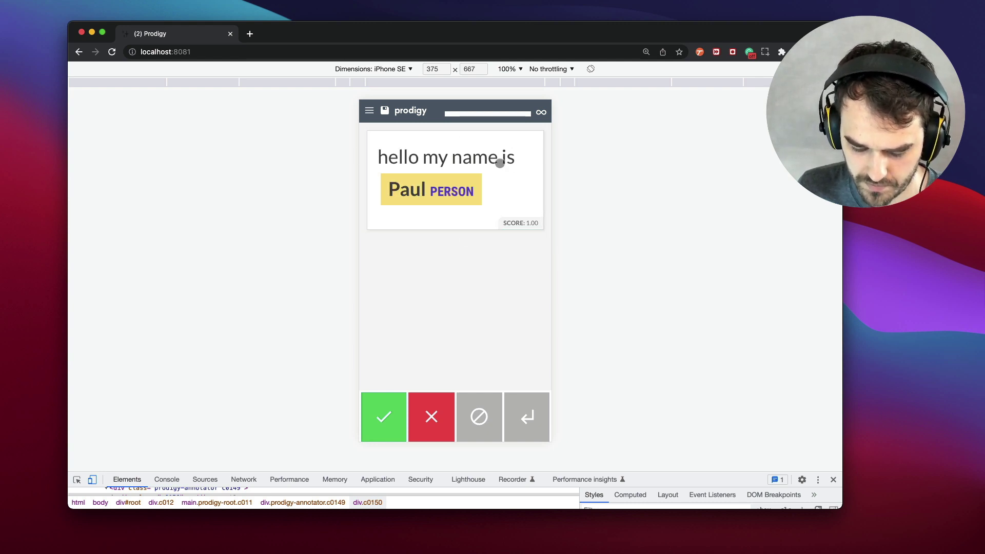
key(a)
key(a)
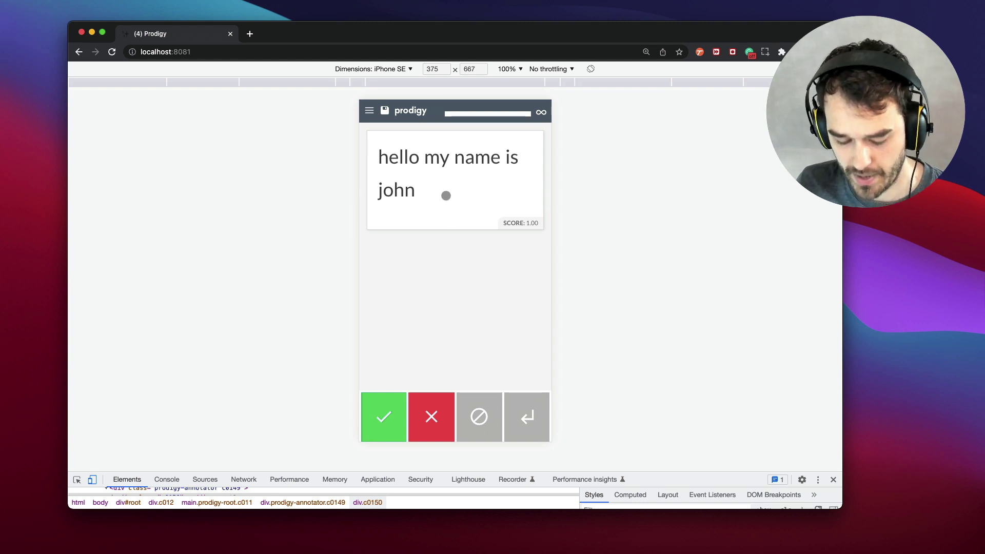
key(x)
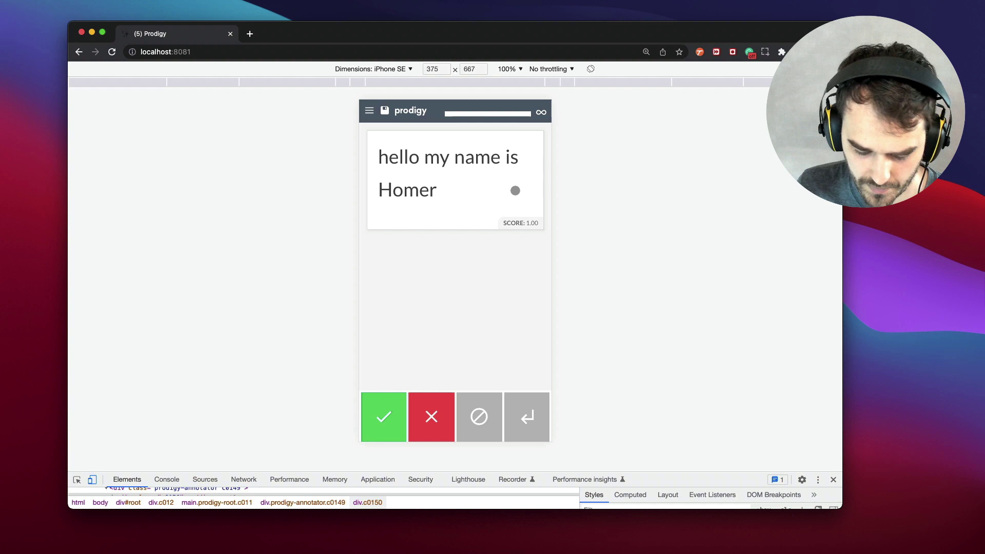
key(x)
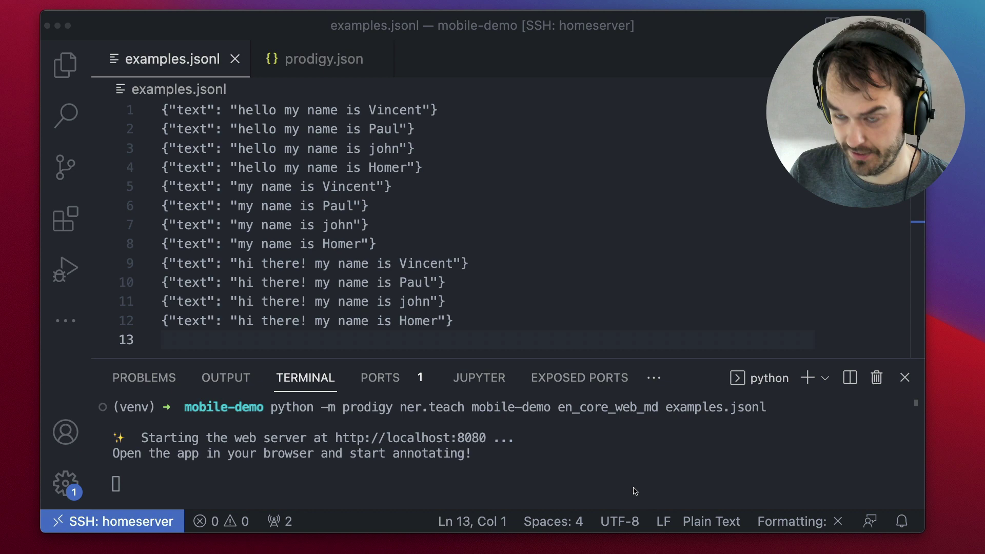
- Highlight terminal text and start a second terminal session in Visual Studio Code
drag(386, 396, 483, 423)
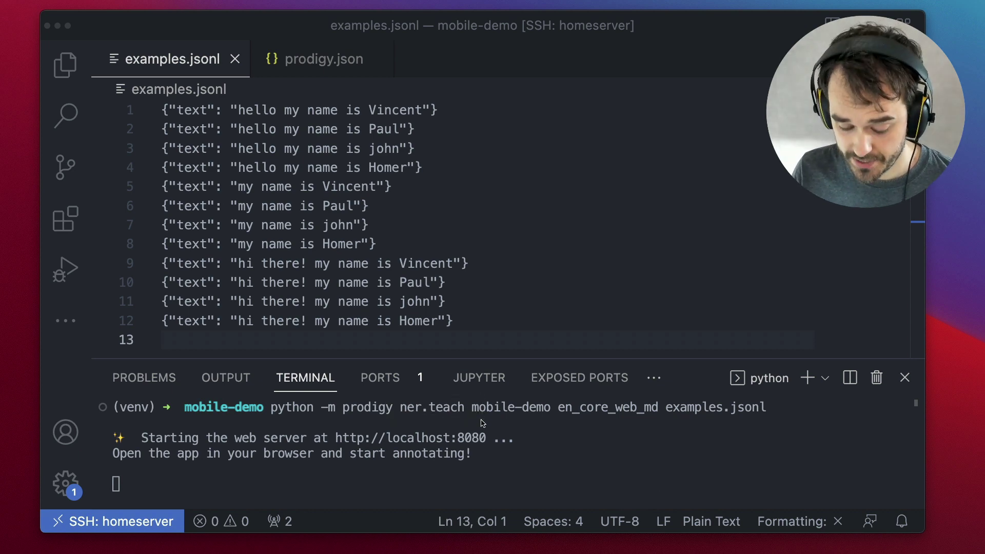
drag(317, 421, 516, 468)
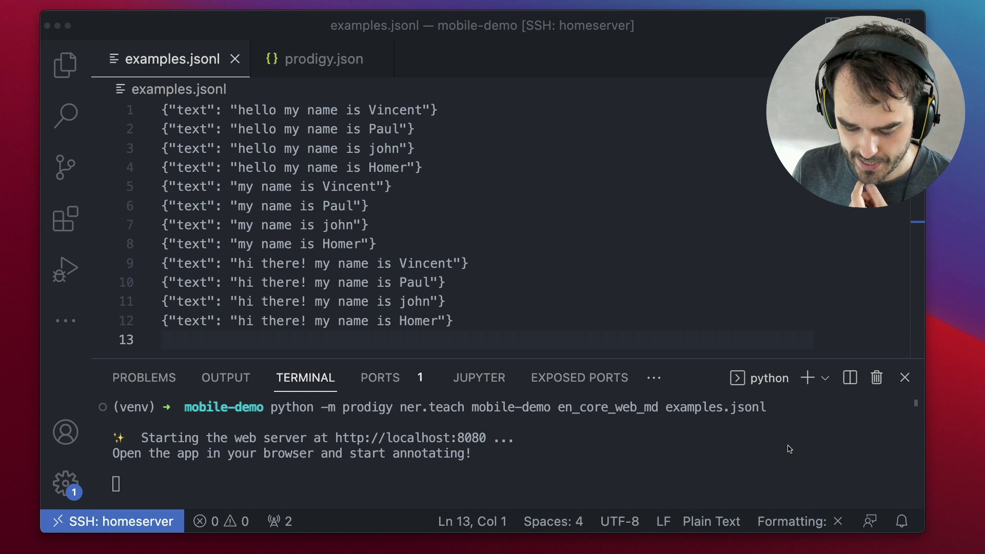
click(810, 402)
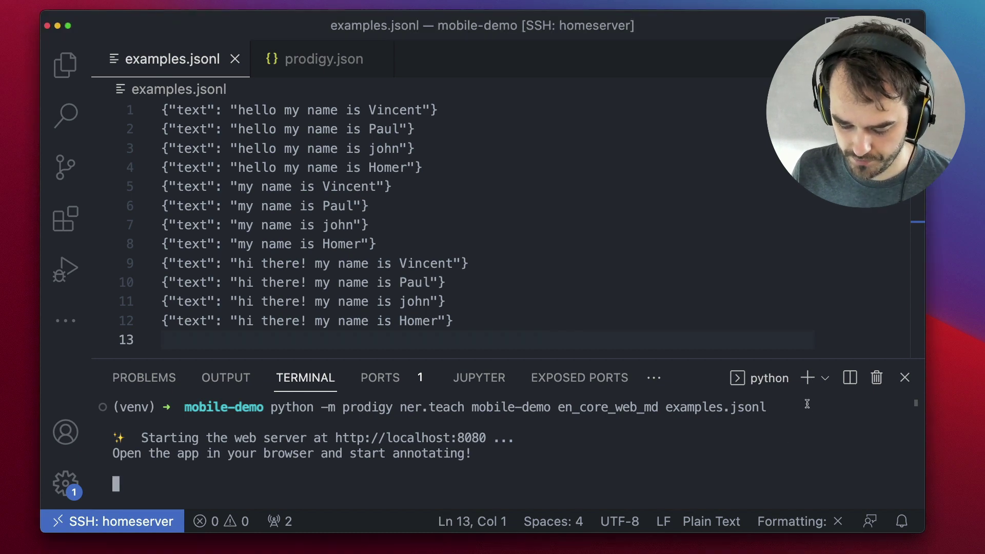
click(808, 378)
- Run 'ngrok http 8080' and select the public forwarding URL
text(n)
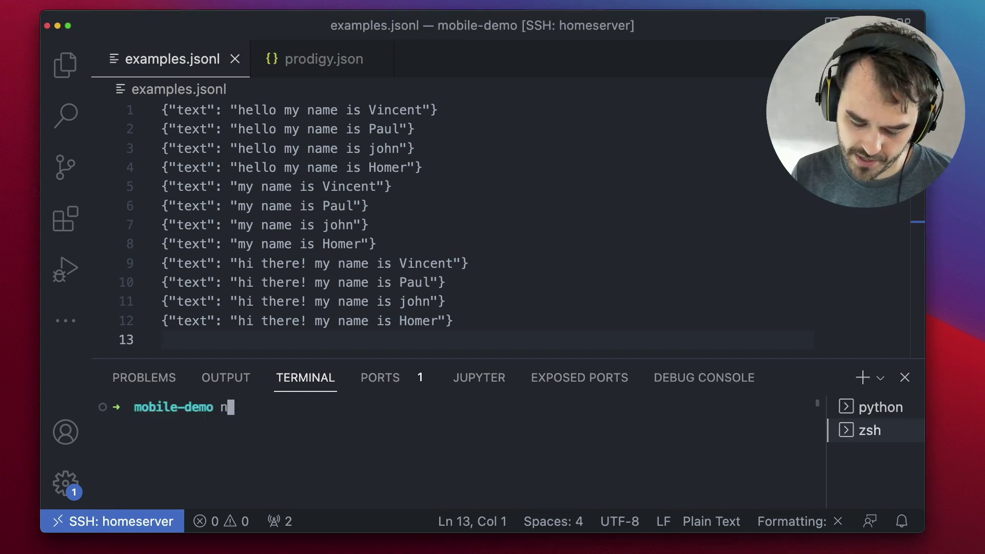
text(grok )
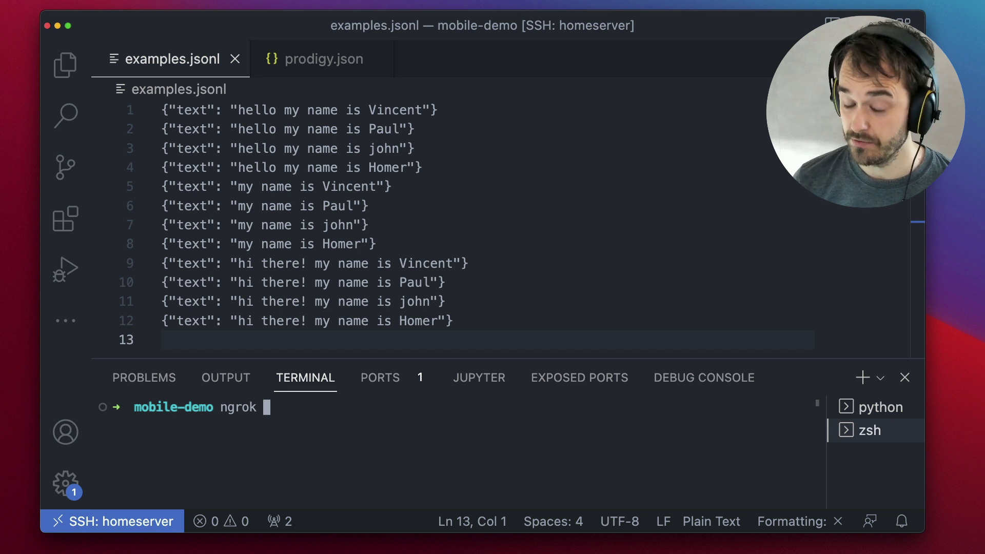
text(http )
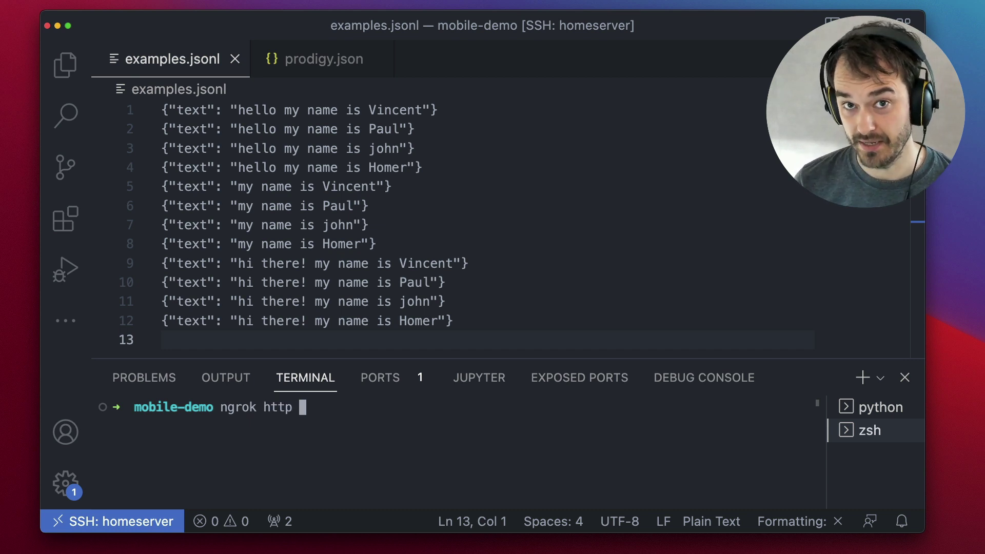
text(8080)
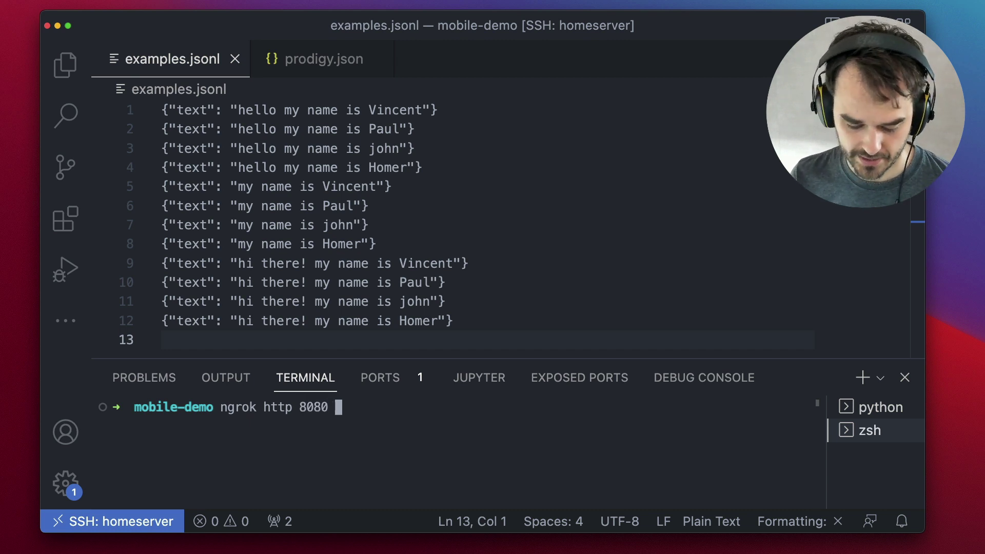
key(Return)
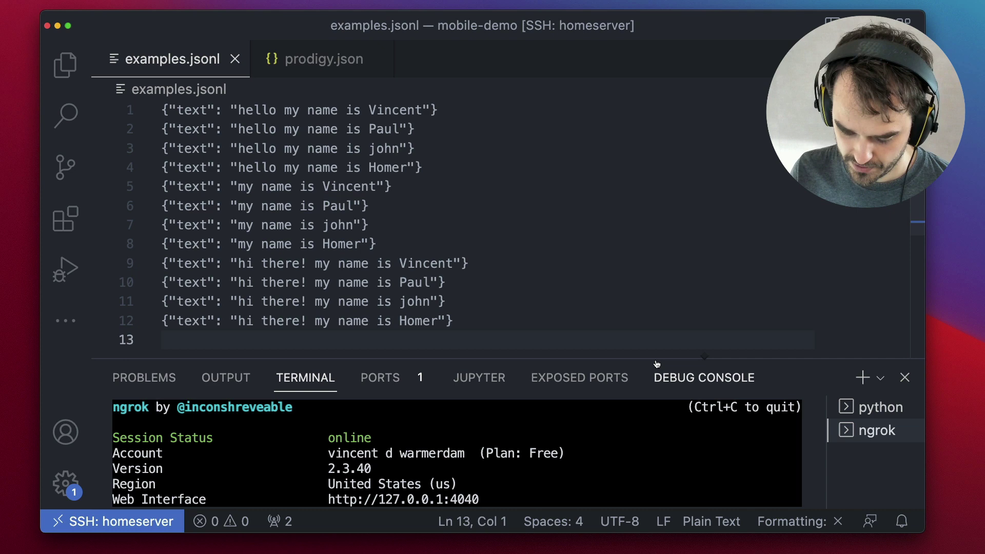
drag(657, 358, 656, 247)
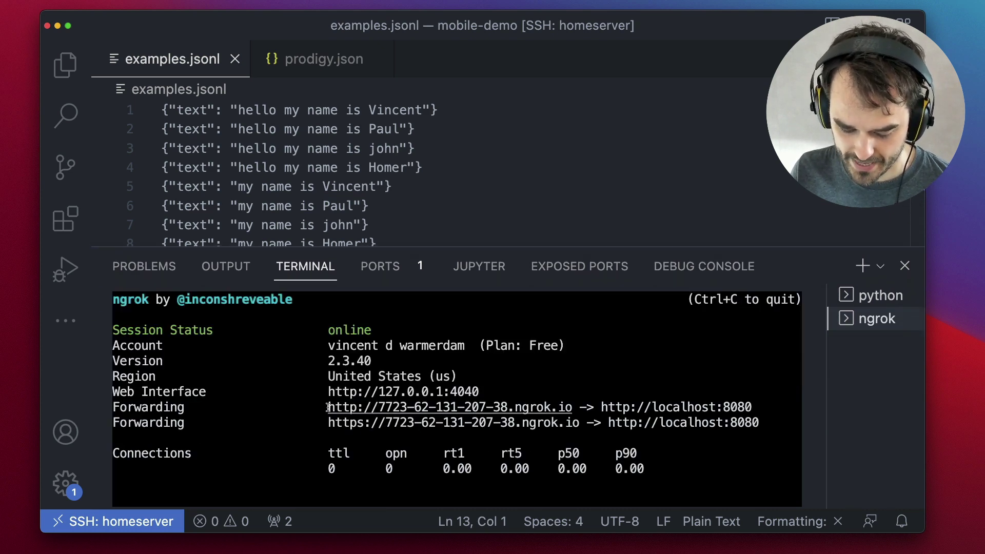
drag(328, 406, 572, 408)
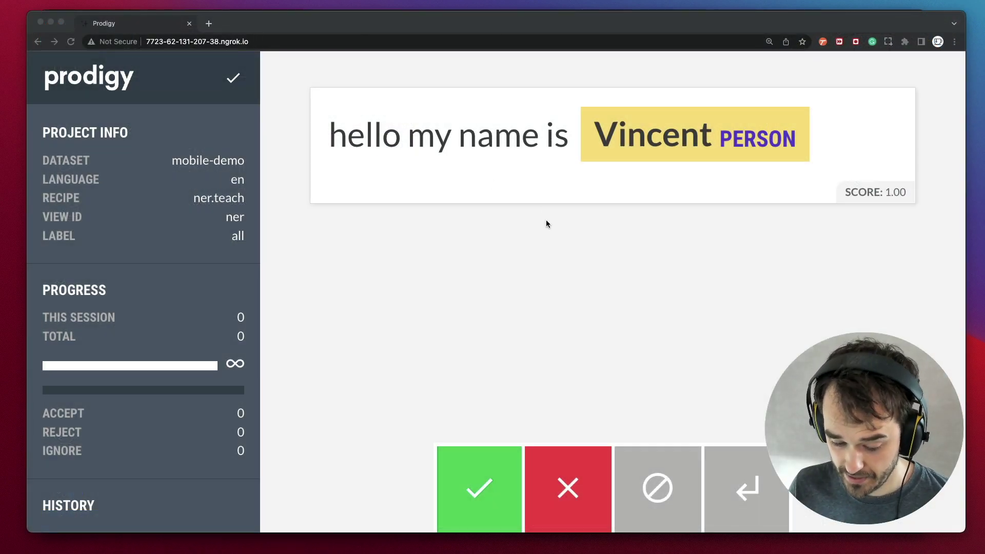
- Accept the 'hello my name is Vincent' PERSON example via the ngrok address
click(493, 305)
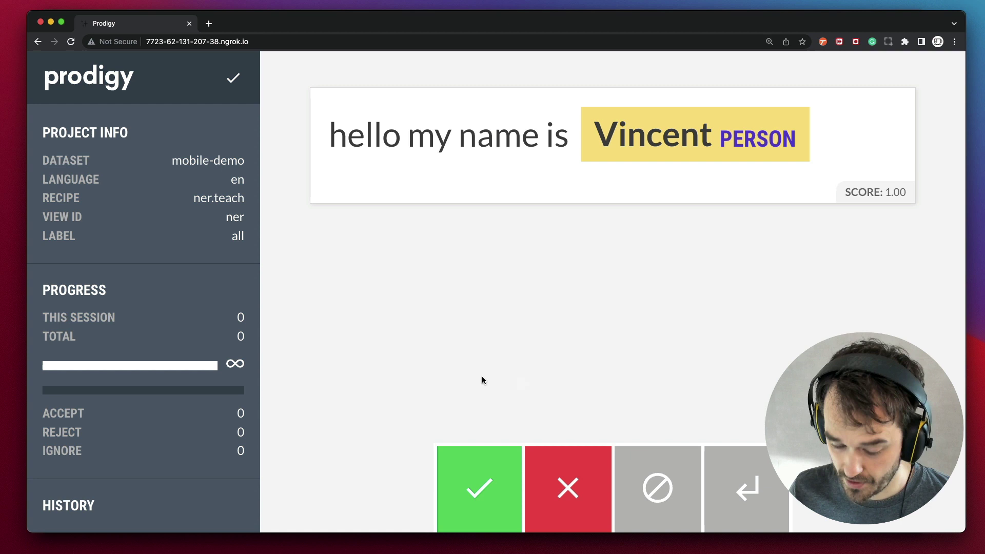
key(a)
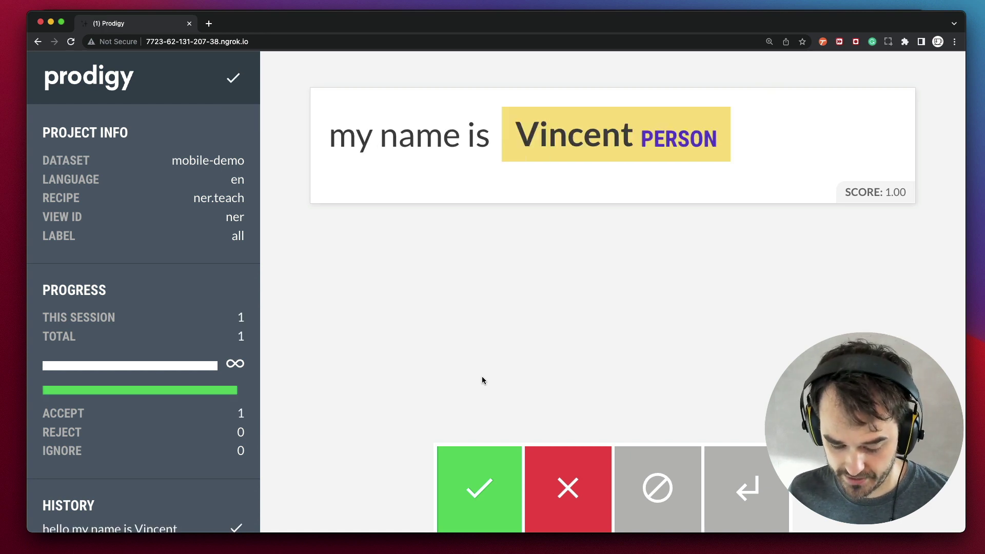